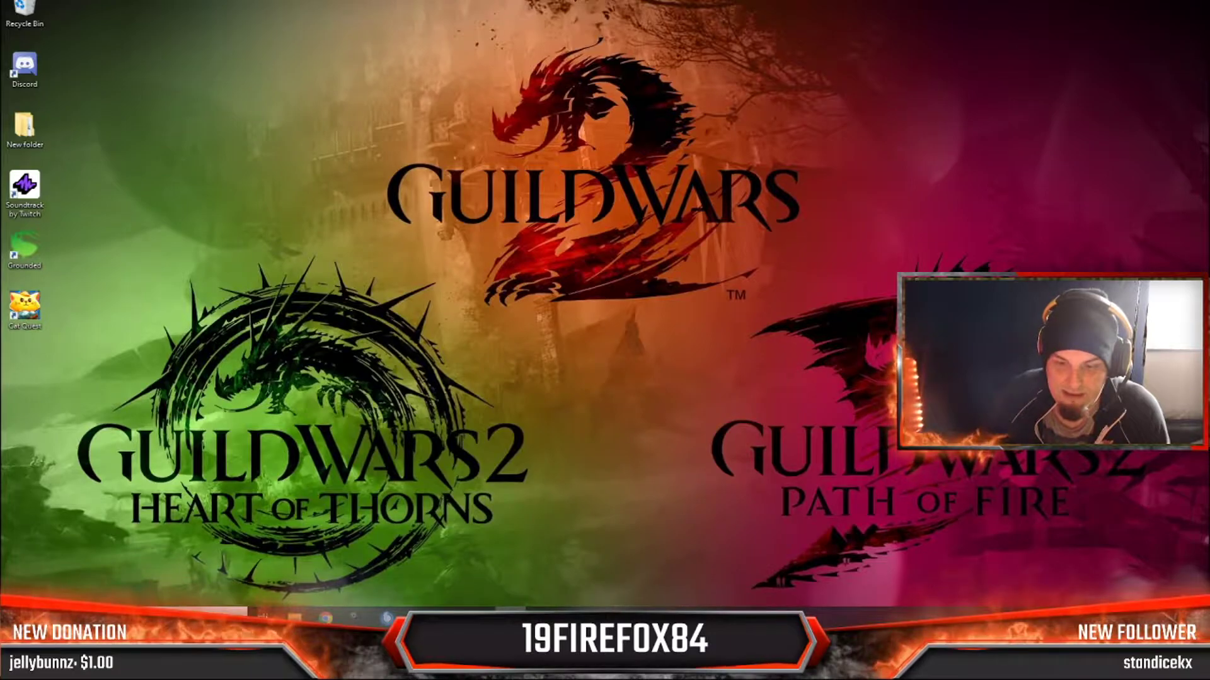
Step: Show the Power & sleep page with screen and sleep at Never, then dismiss the Win+X menu
{"action": "left_click", "coordinate": [593, 609]}
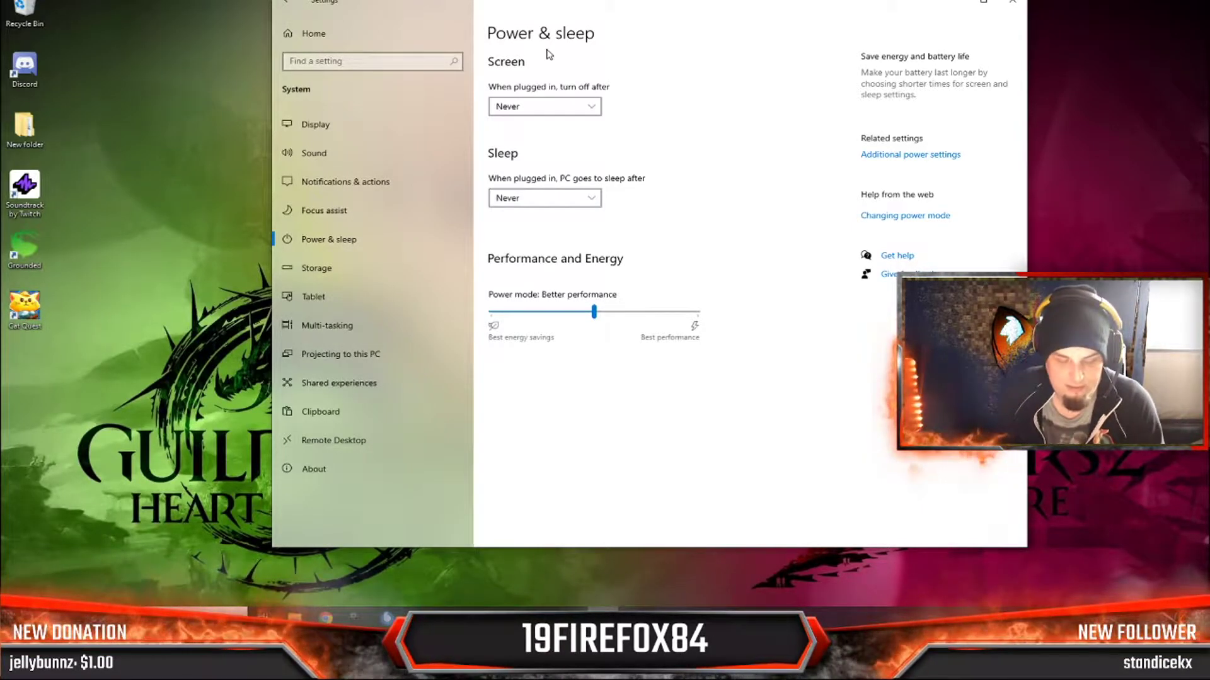
{"action": "key", "text": "super+x"}
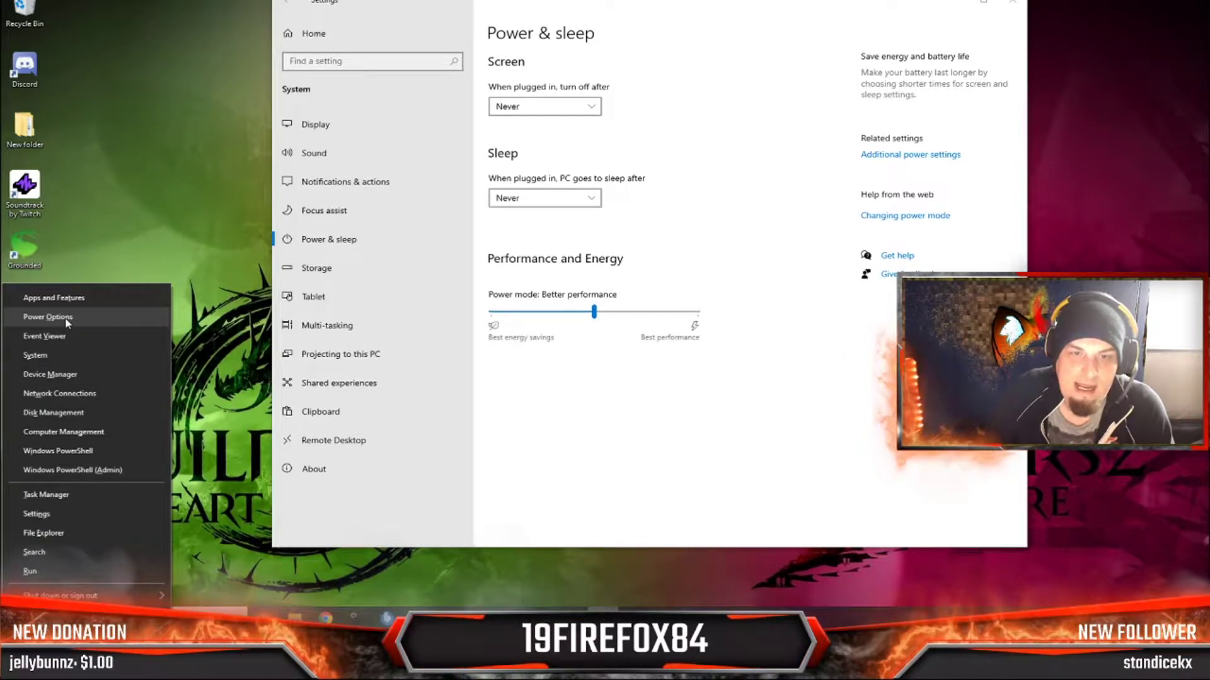
{"action": "left_click", "coordinate": [694, 13]}
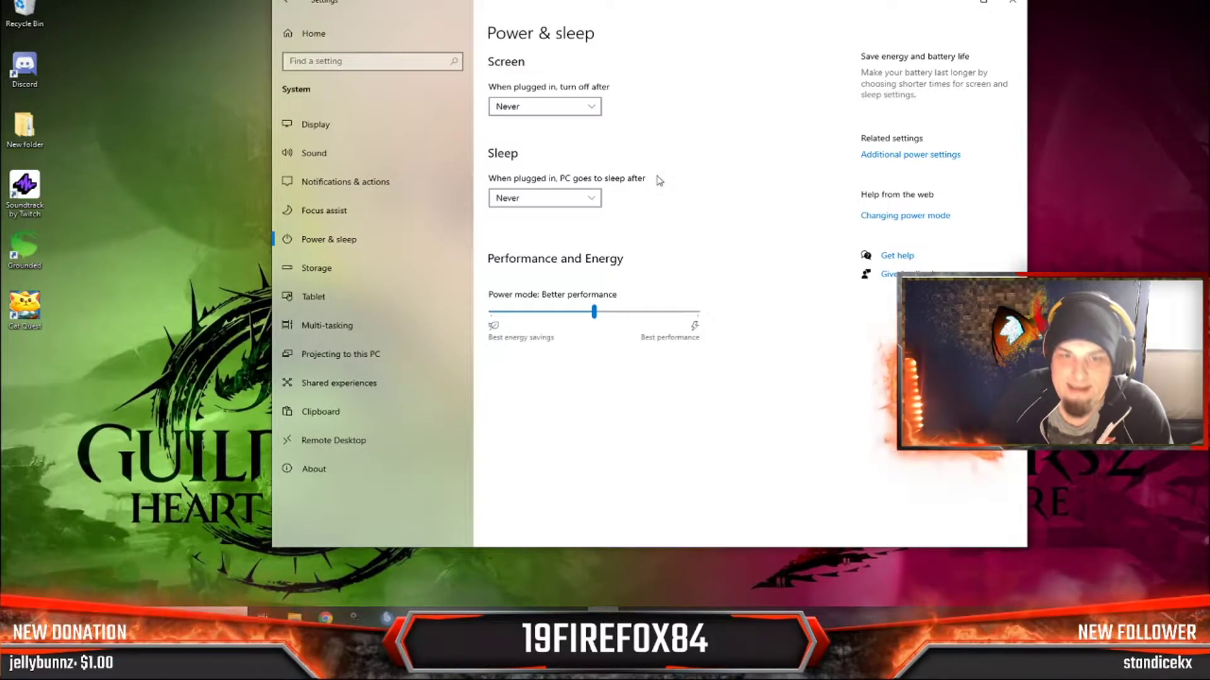
Step: Open Power Options and the advanced power settings of the AMD Ryzen Balanced plan
{"action": "left_click", "coordinate": [887, 158]}
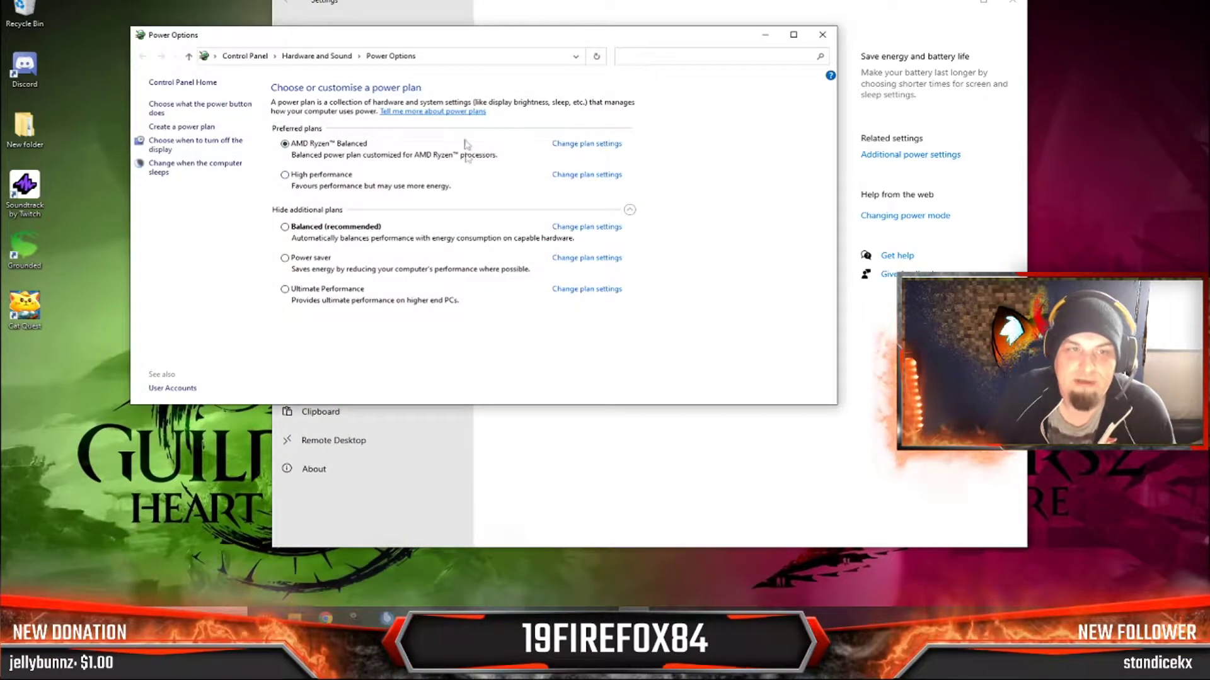
{"action": "left_click_drag", "start_coordinate": [451, 39], "coordinate": [566, 60]}
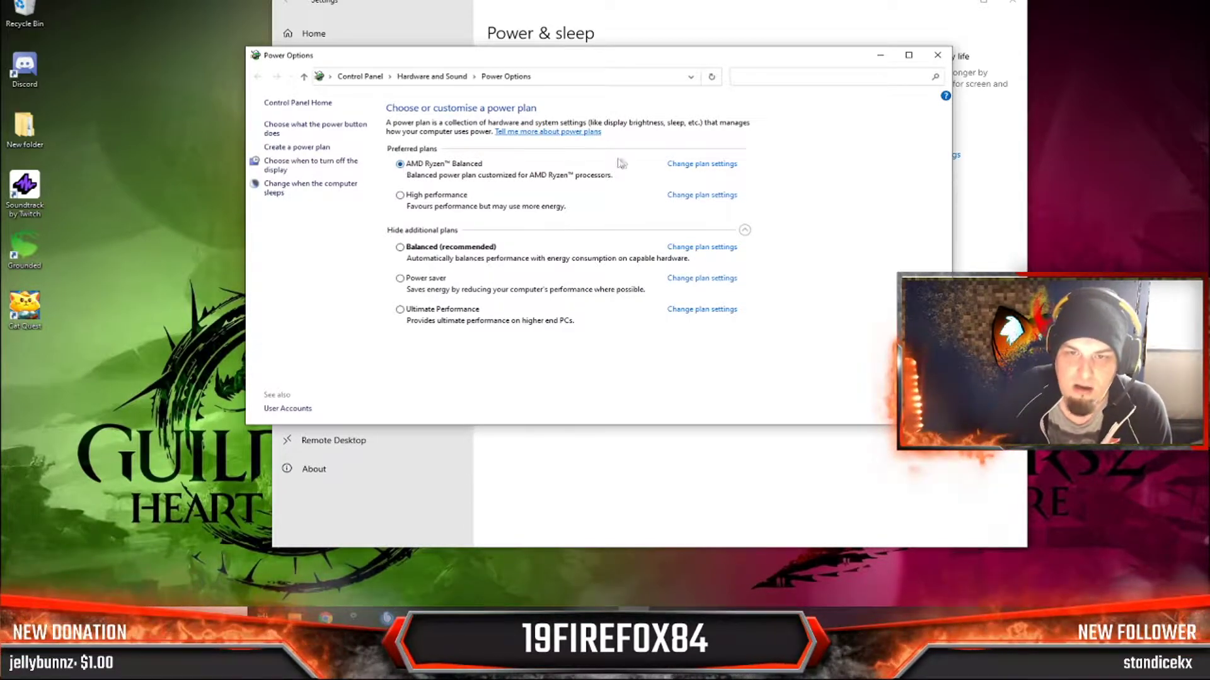
{"action": "left_click", "coordinate": [711, 165]}
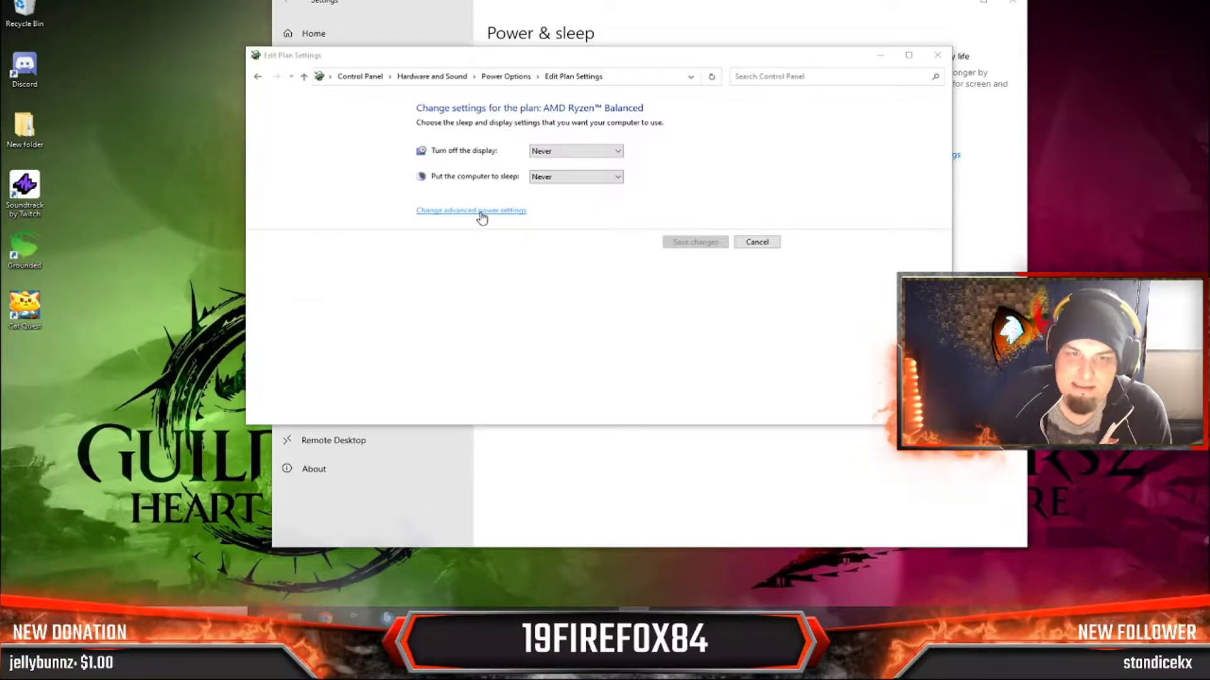
{"action": "left_click", "coordinate": [482, 216]}
{"action": "left_click_drag", "start_coordinate": [249, 88], "coordinate": [553, 31]}
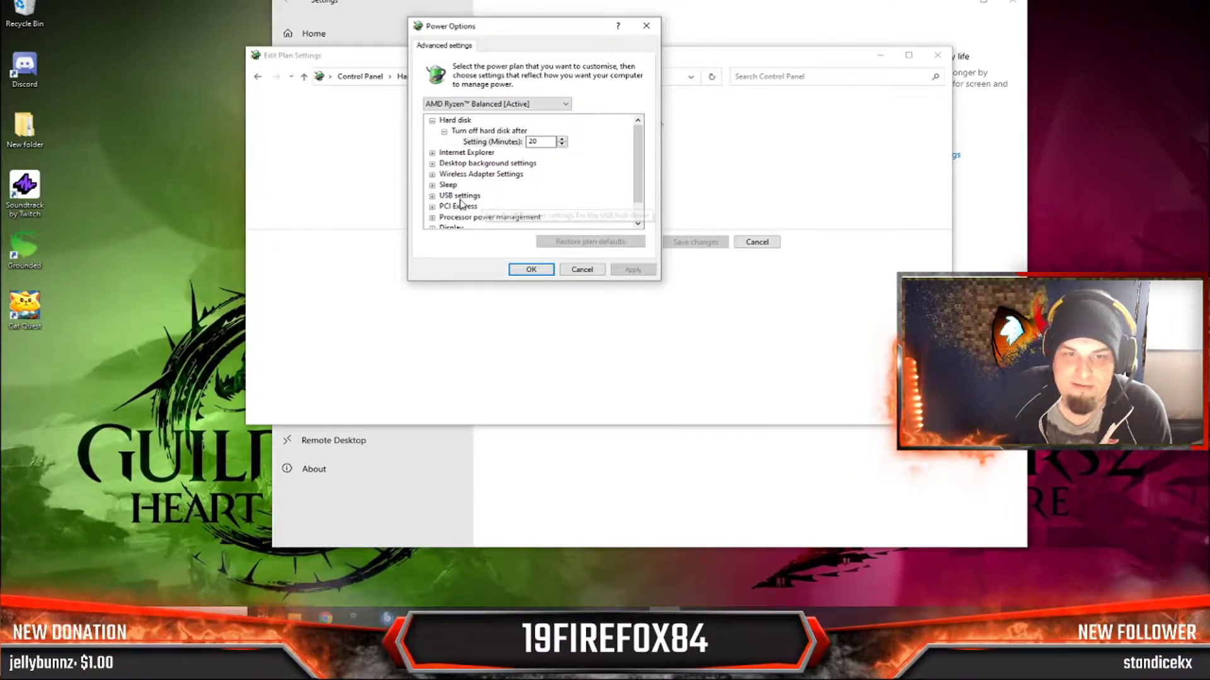
Step: Set USB selective suspend to Disabled for AMD Ryzen Balanced and close the power plan windows
{"action": "left_click", "coordinate": [433, 196]}
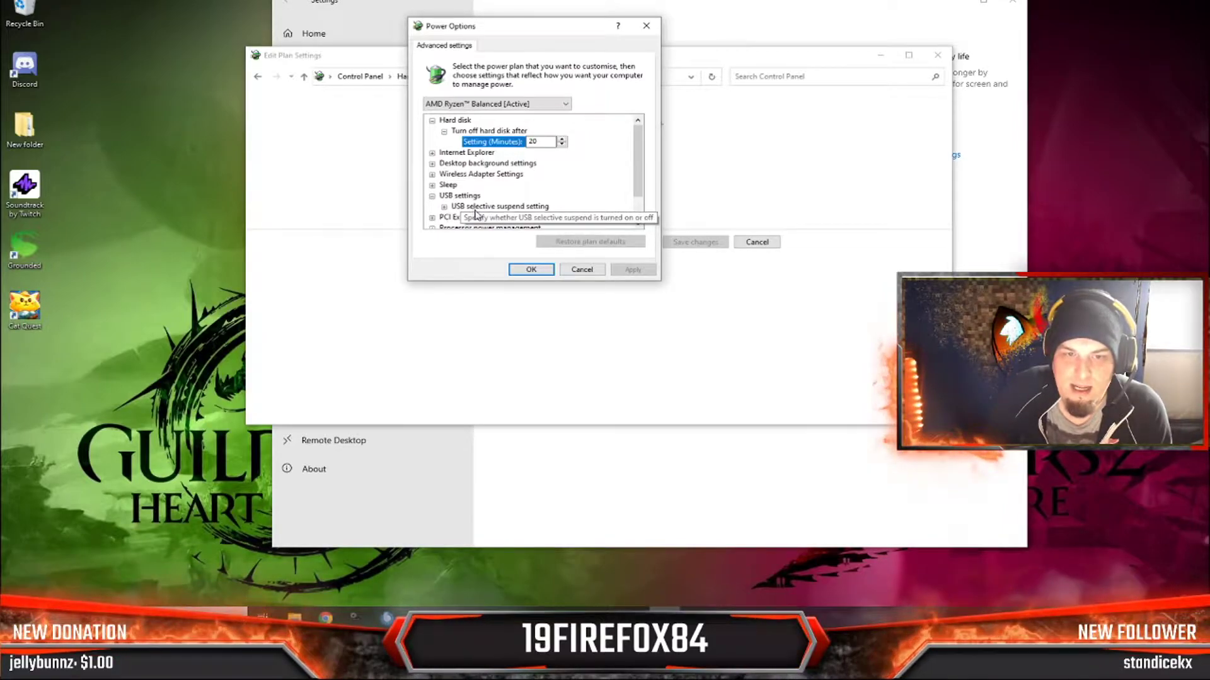
{"action": "left_click", "coordinate": [444, 207]}
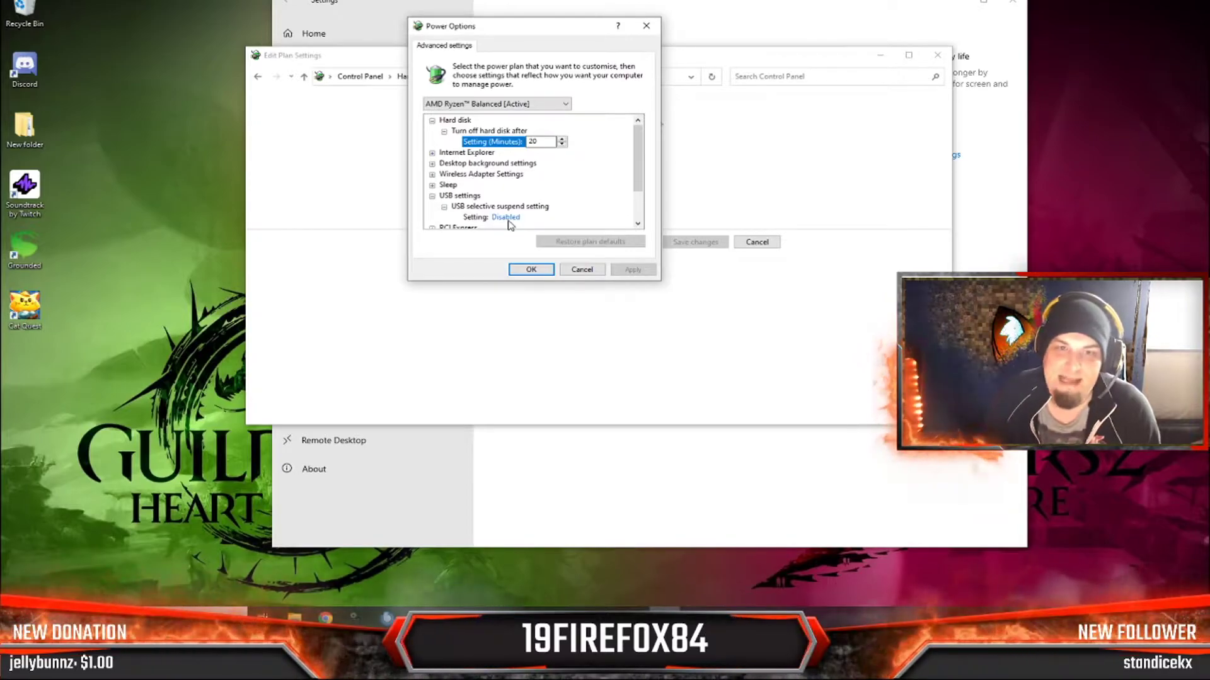
{"action": "left_click", "coordinate": [531, 269]}
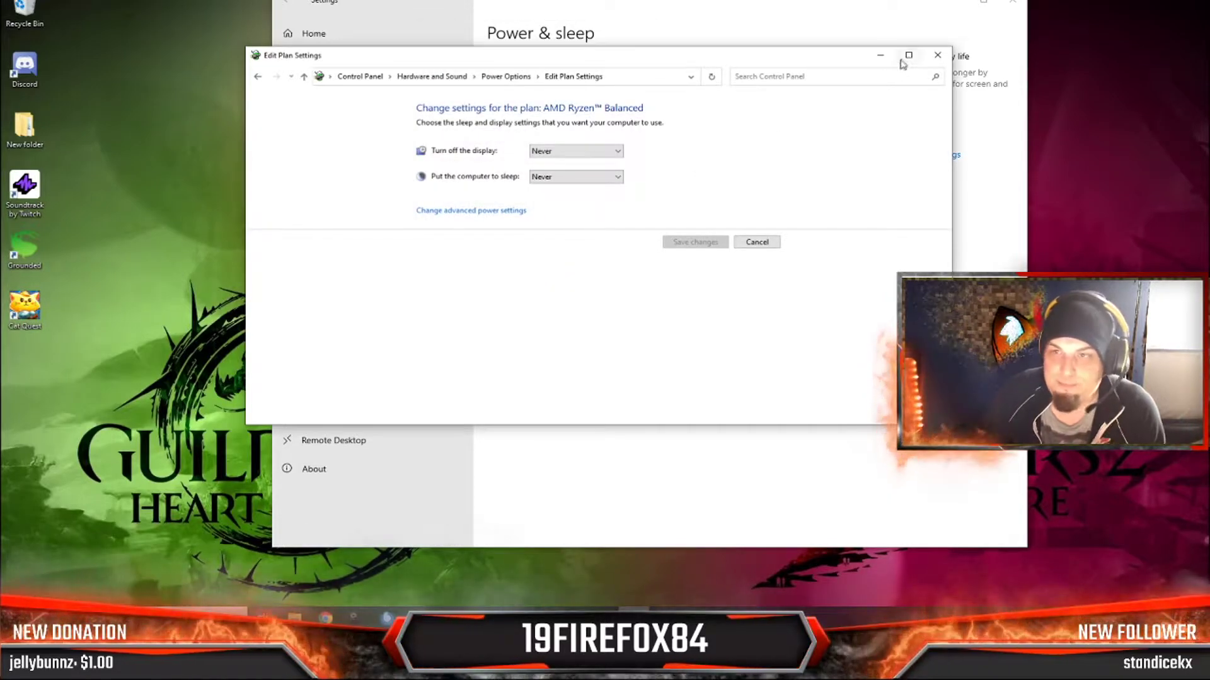
{"action": "left_click", "coordinate": [937, 55]}
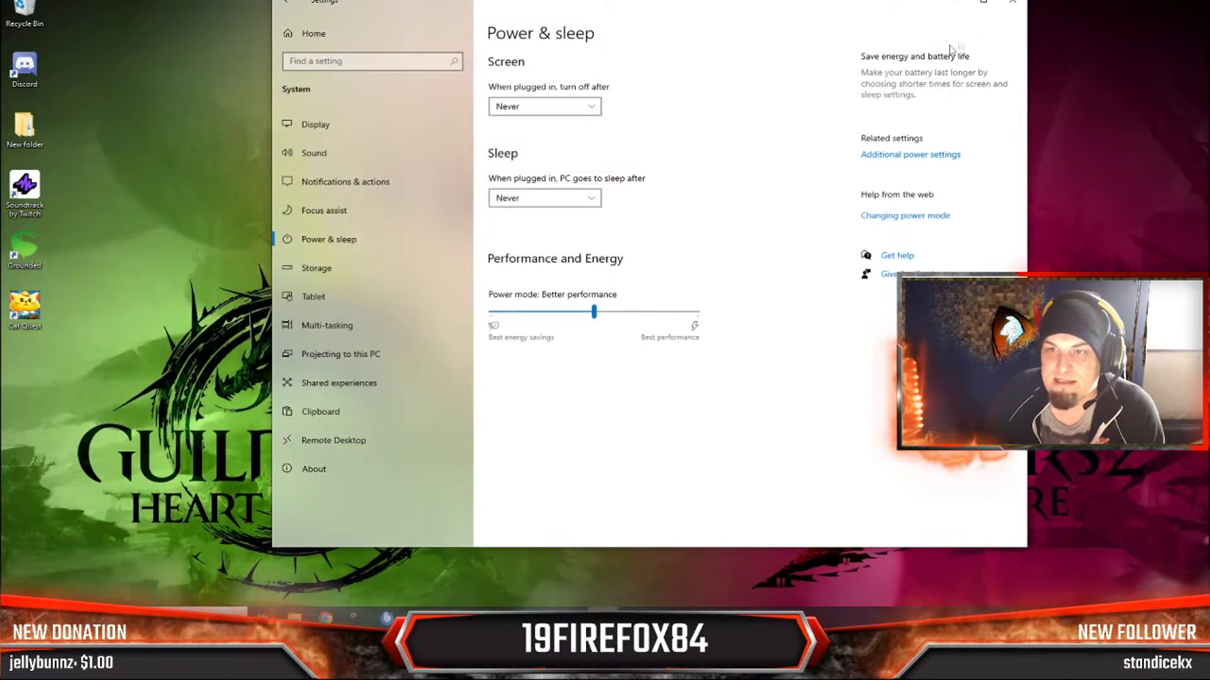
Step: Close Settings, then in Device Manager expand Human Interface Devices and select the Corsair composite virtual input device
{"action": "left_click", "coordinate": [1012, 4]}
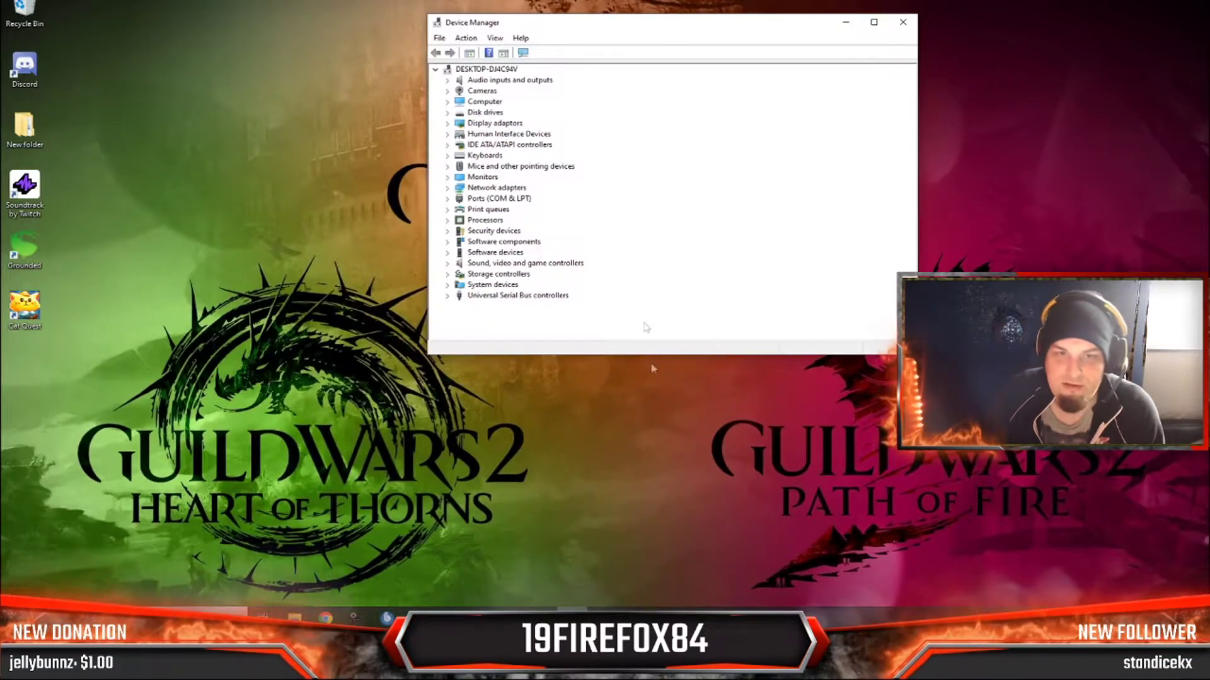
{"action": "mouse_move", "coordinate": [620, 25]}
{"action": "left_mouse_down"}
{"action": "mouse_move", "coordinate": [592, 27]}
{"action": "mouse_move", "coordinate": [603, 29]}
{"action": "left_mouse_up"}
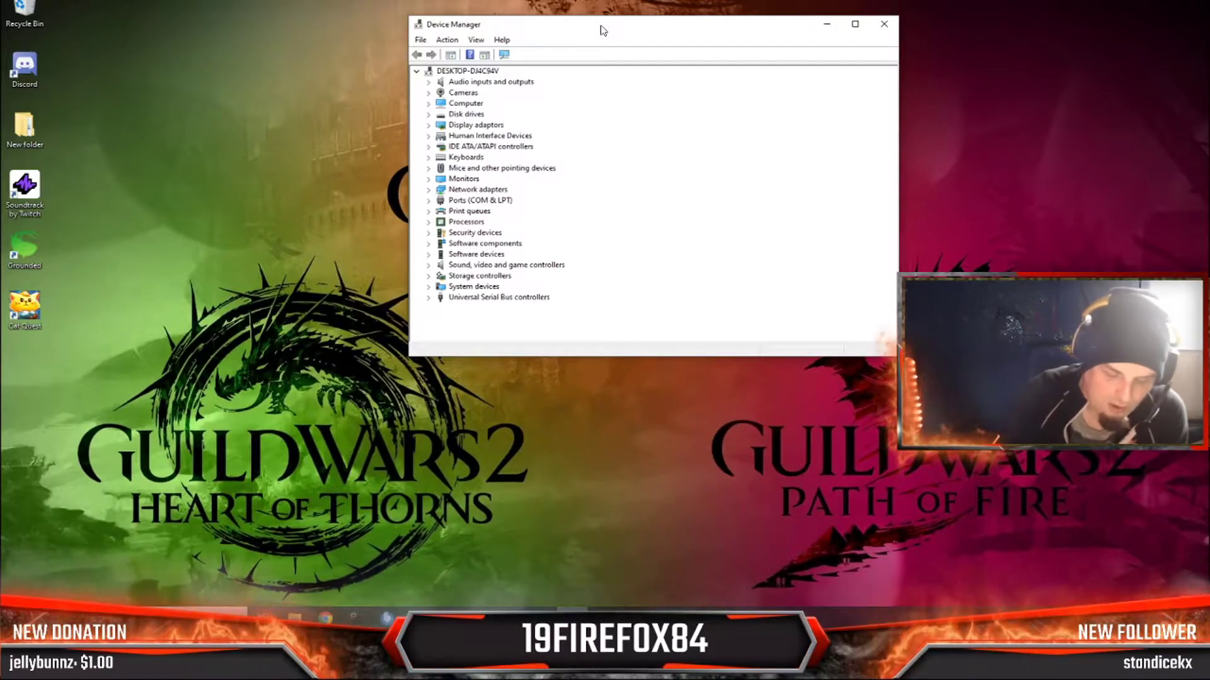
{"action": "key", "text": "super+x"}
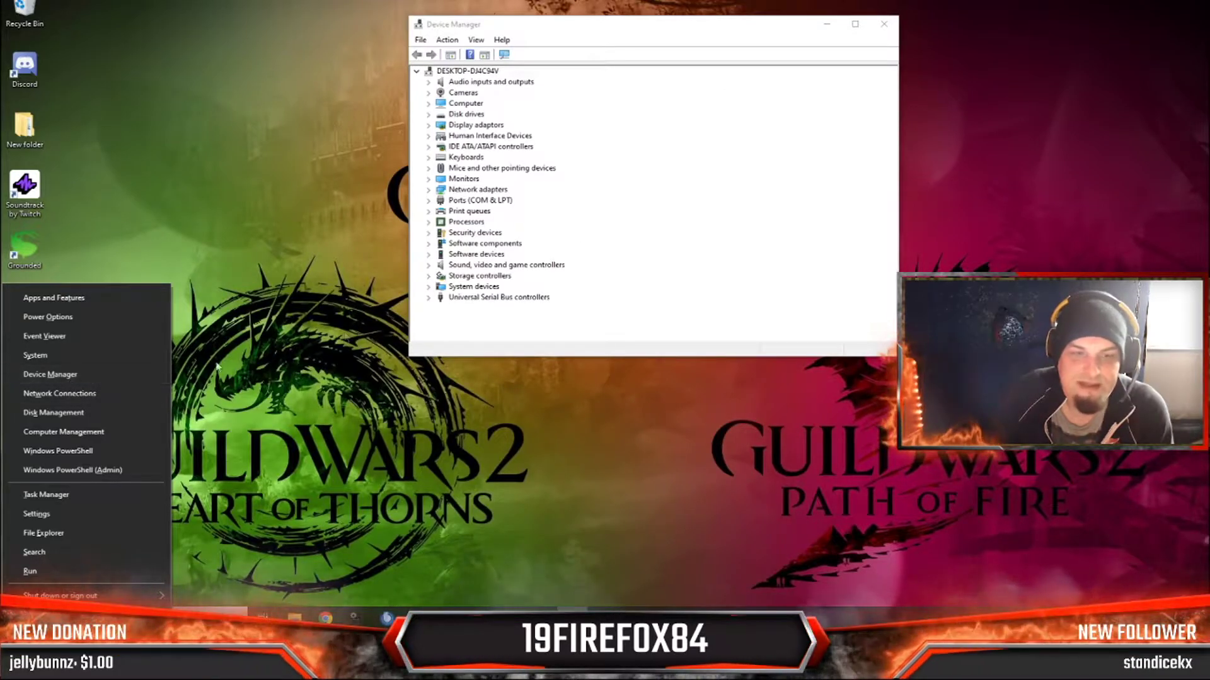
{"action": "left_click", "coordinate": [691, 28]}
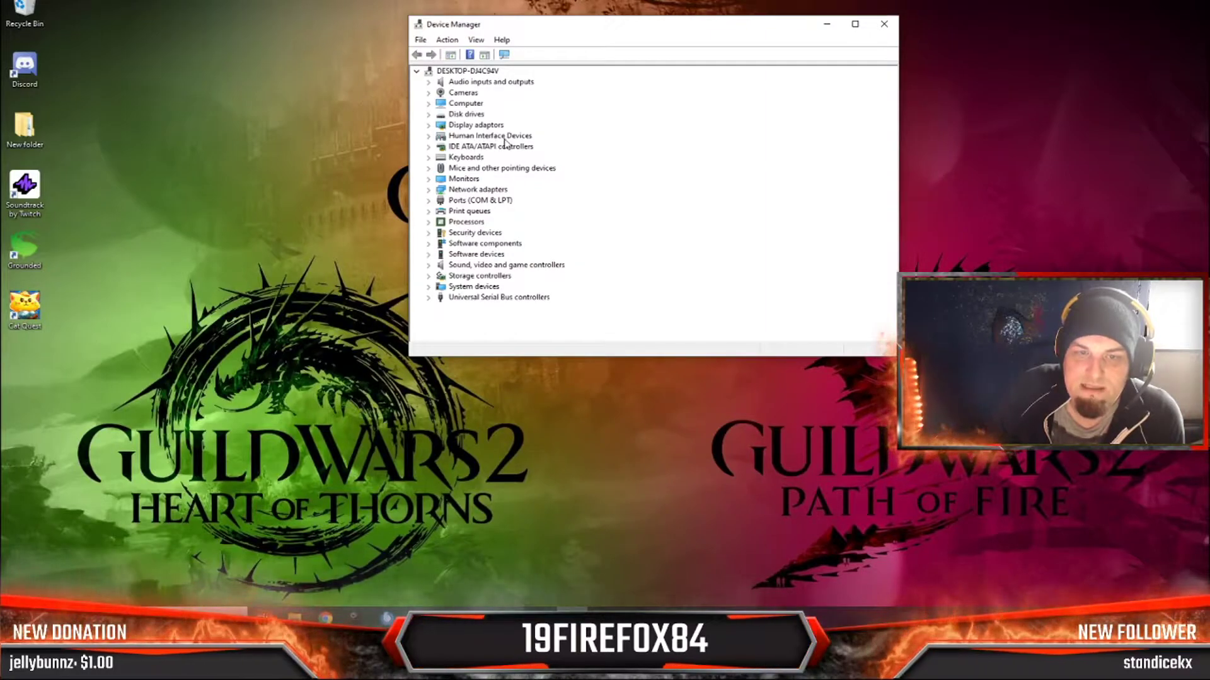
{"action": "left_click", "coordinate": [429, 136]}
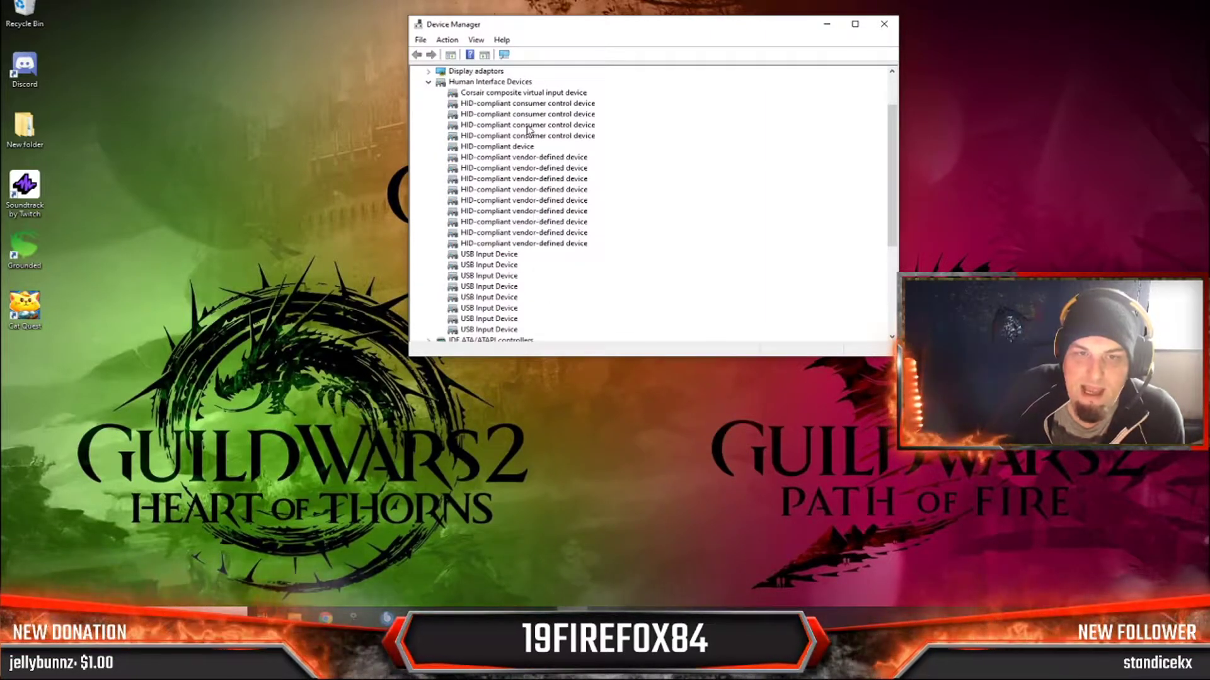
{"action": "left_click", "coordinate": [512, 93]}
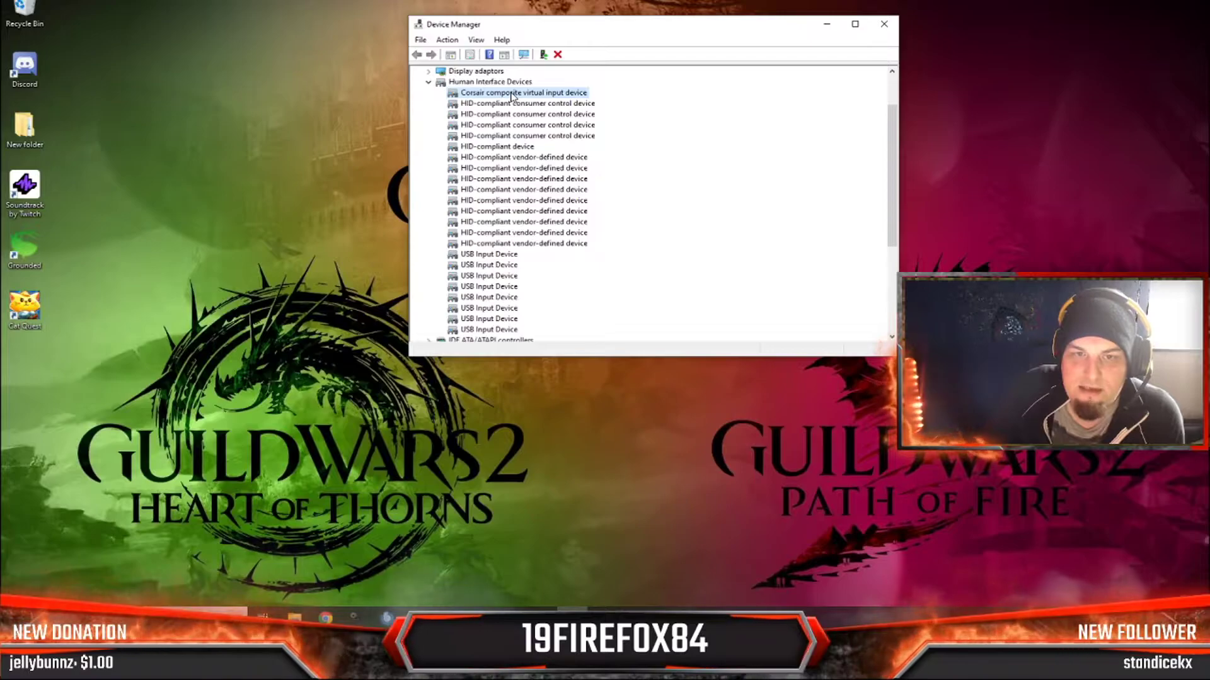
Step: Keep 'Allow the computer to turn off this device' unchecked for the Corsair composite device, then close Device Manager
{"action": "right_click", "coordinate": [512, 94]}
{"action": "left_click", "coordinate": [567, 150]}
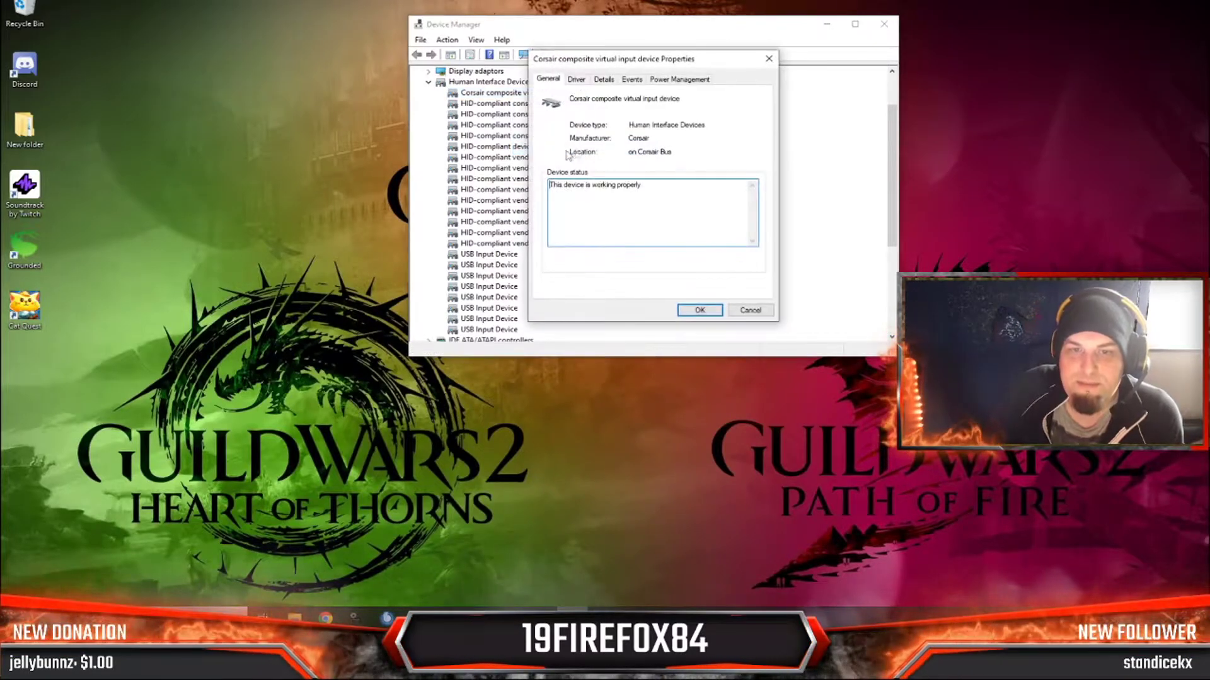
{"action": "left_click_drag", "start_coordinate": [629, 59], "coordinate": [544, 56]}
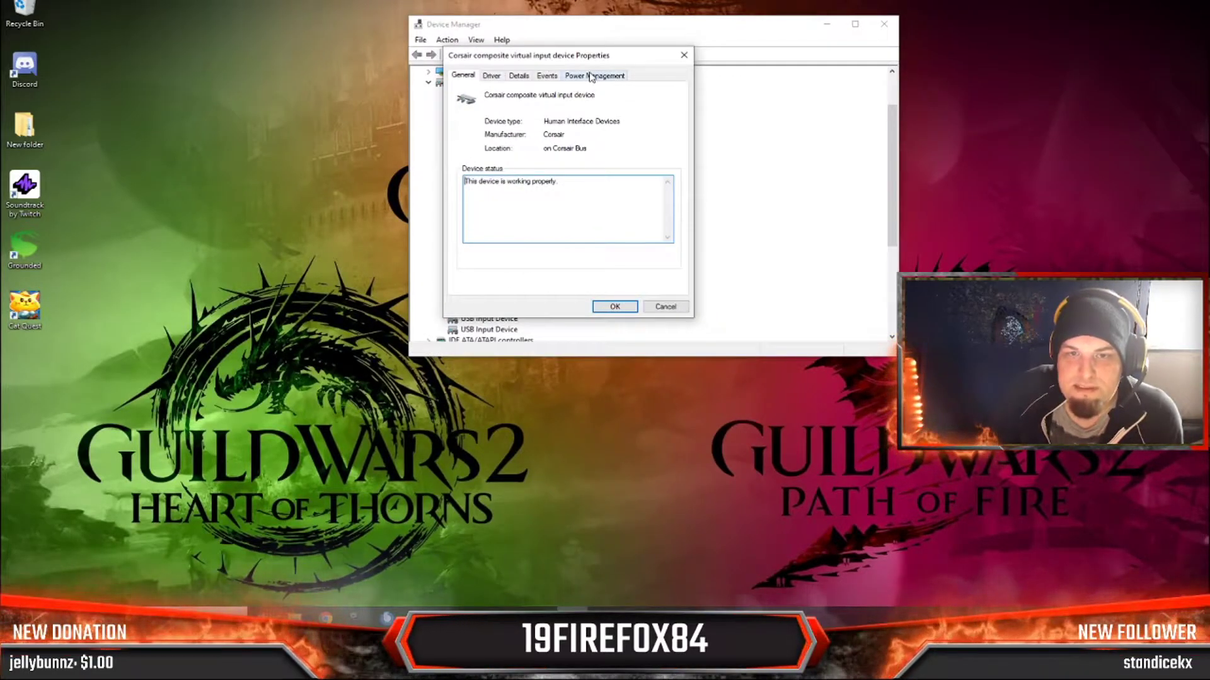
{"action": "left_click", "coordinate": [592, 75]}
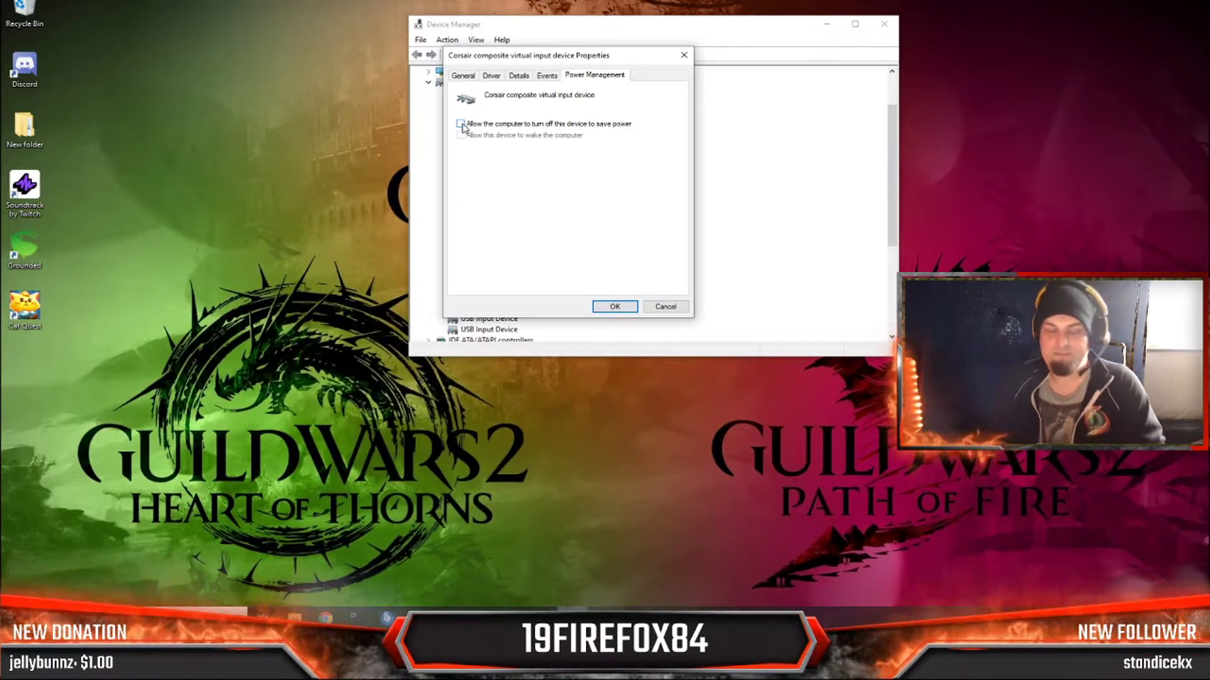
{"action": "left_click", "coordinate": [613, 307]}
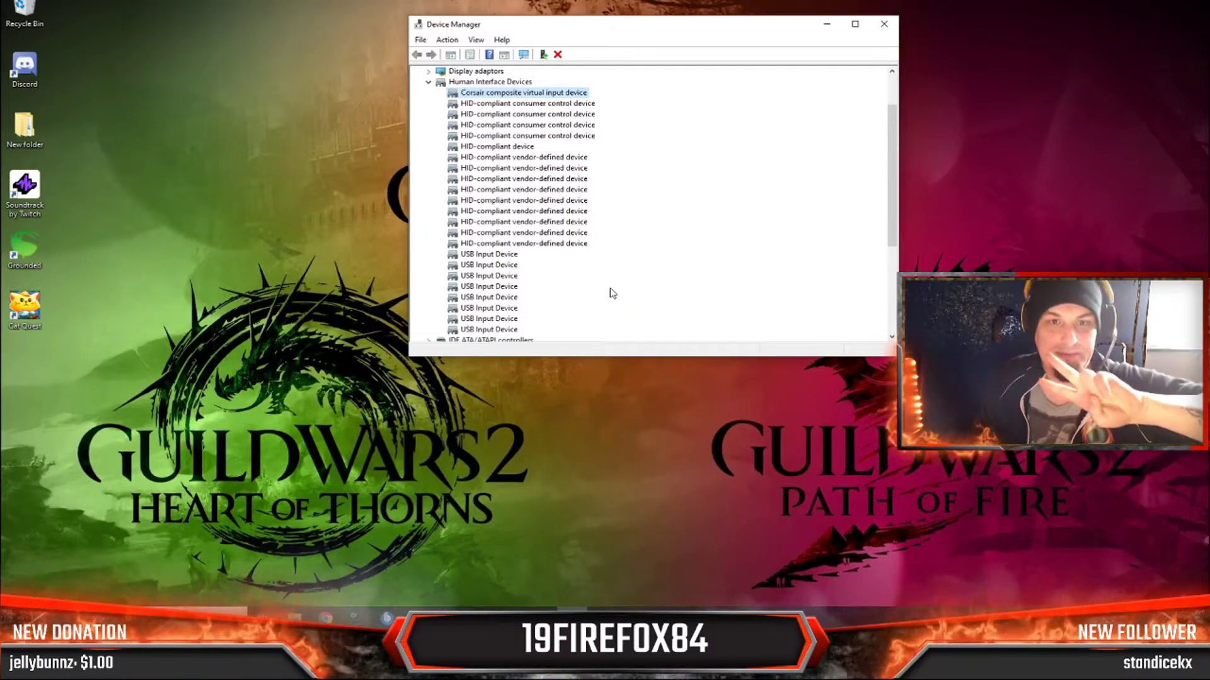
{"action": "left_click", "coordinate": [884, 25]}
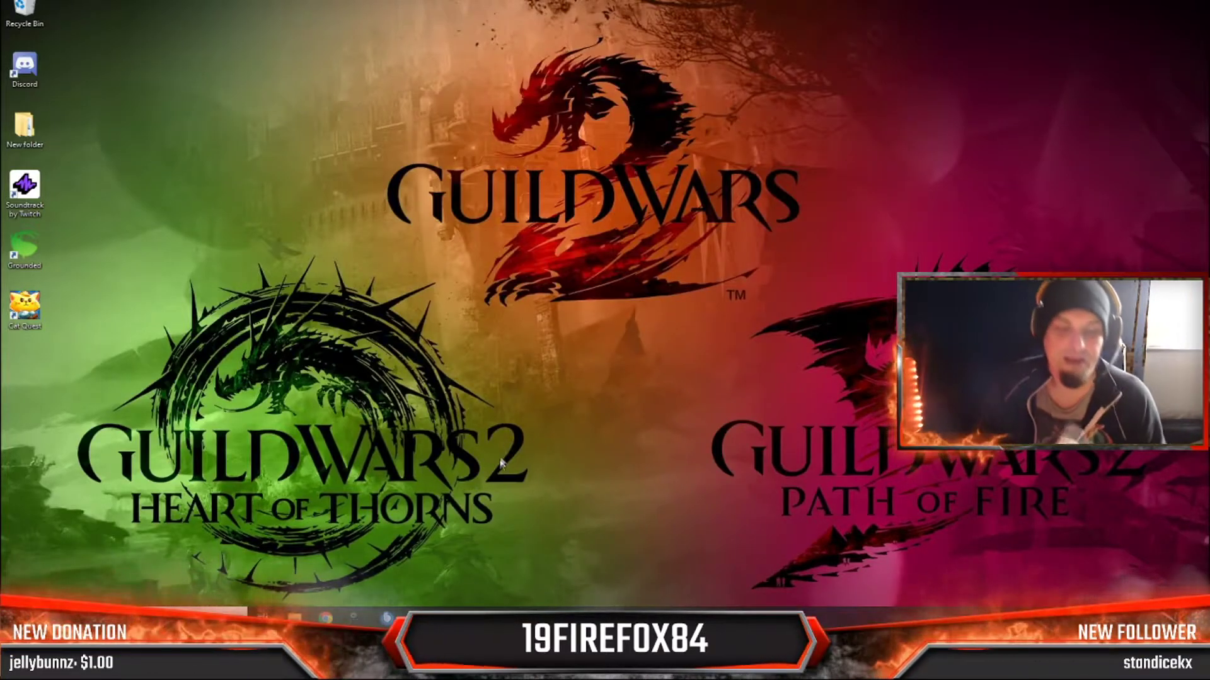
Step: Bring Chrome's Amazon NZXT hub page forward and go to the Corsair Commander PRO controller page (£44.49)
{"action": "mouse_move", "coordinate": [327, 619]}
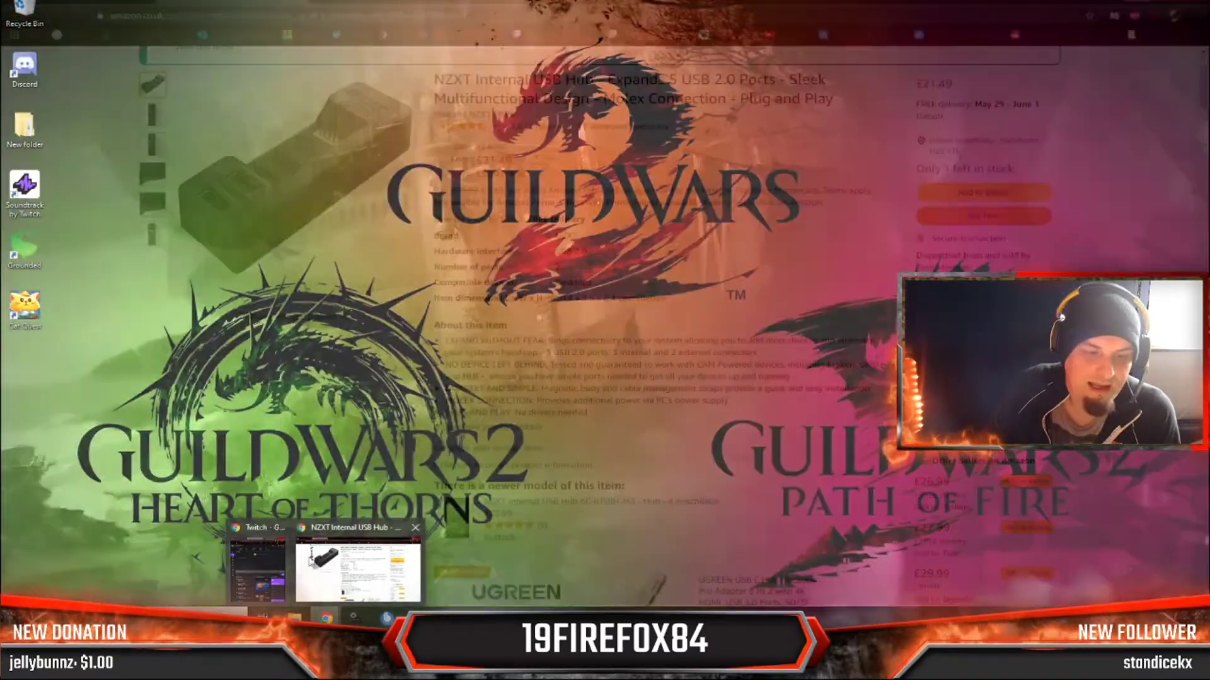
{"action": "left_click", "coordinate": [357, 567]}
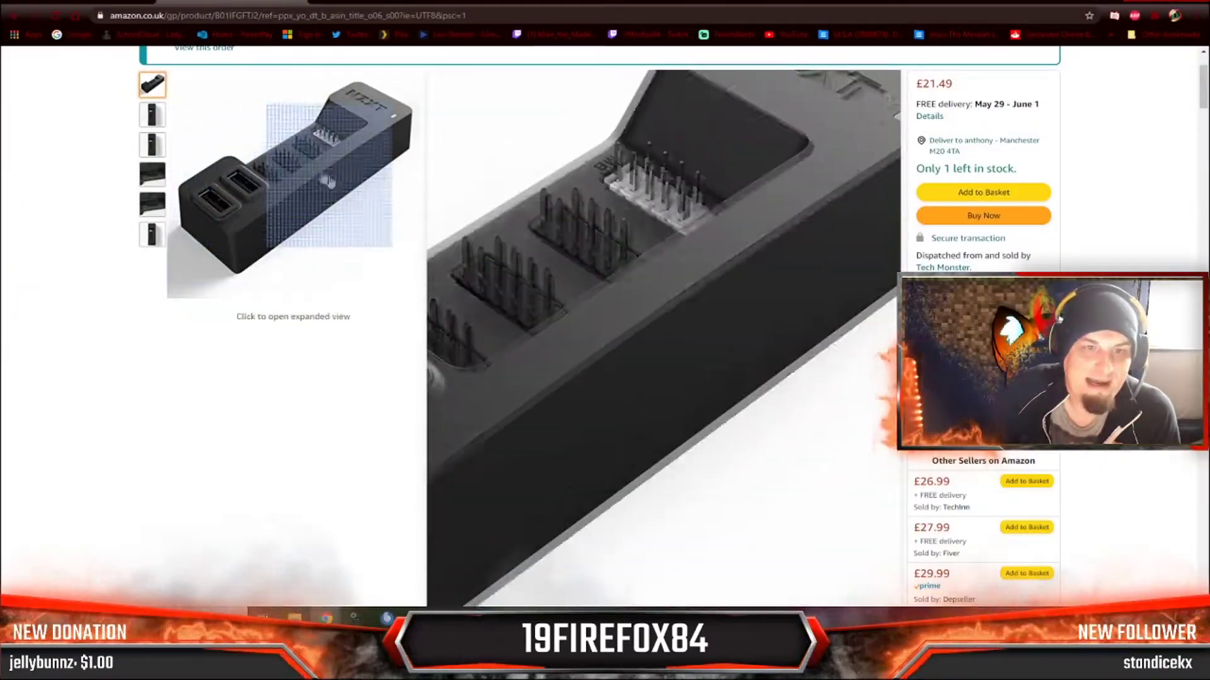
{"action": "scroll", "coordinate": [378, 191], "scroll_direction": "down", "scroll_amount": 1}
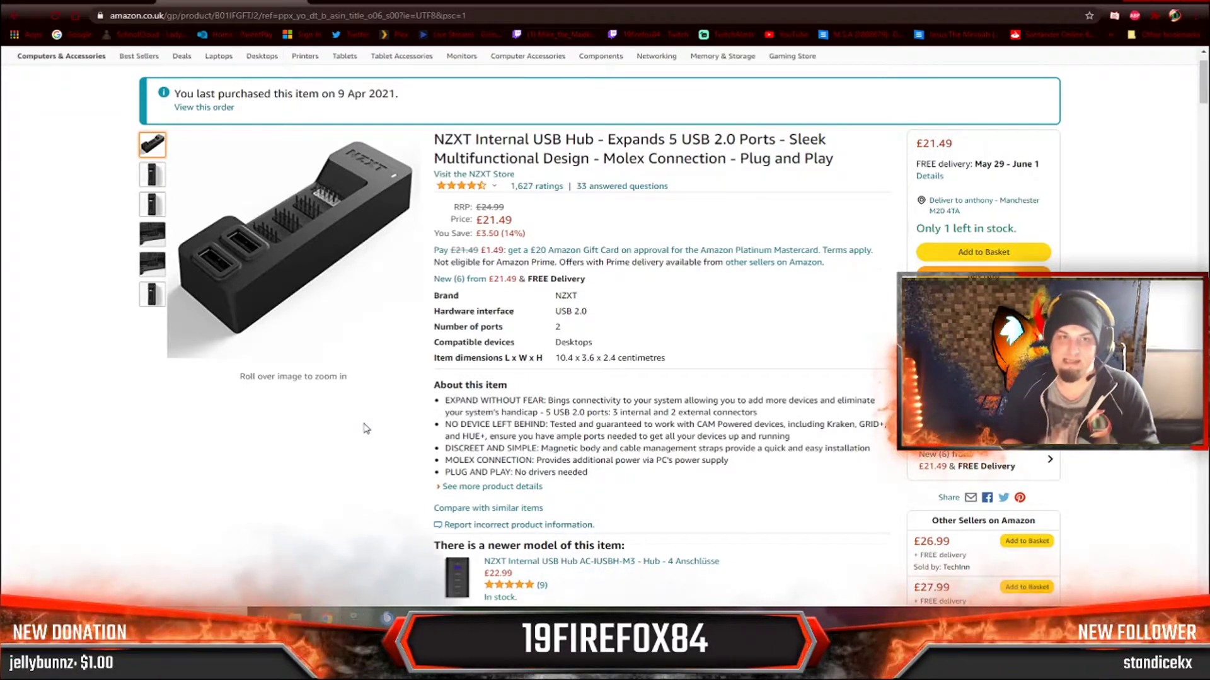
{"action": "mouse_move", "coordinate": [300, 202]}
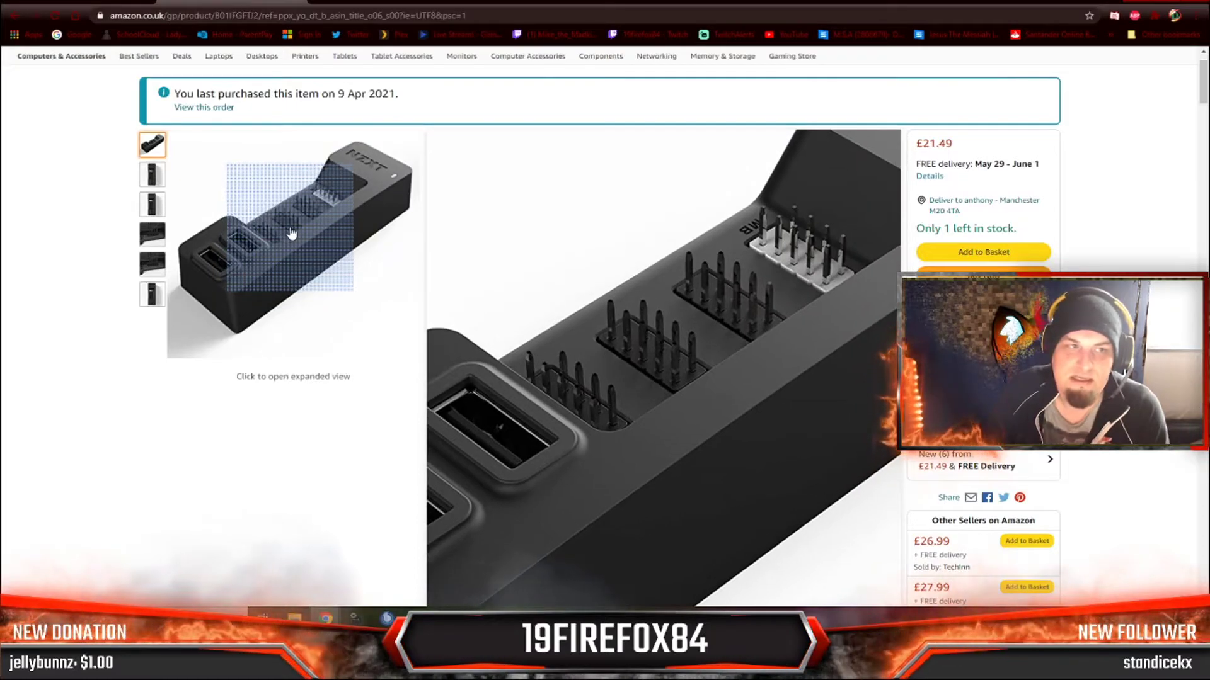
{"action": "left_click", "coordinate": [94, 9]}
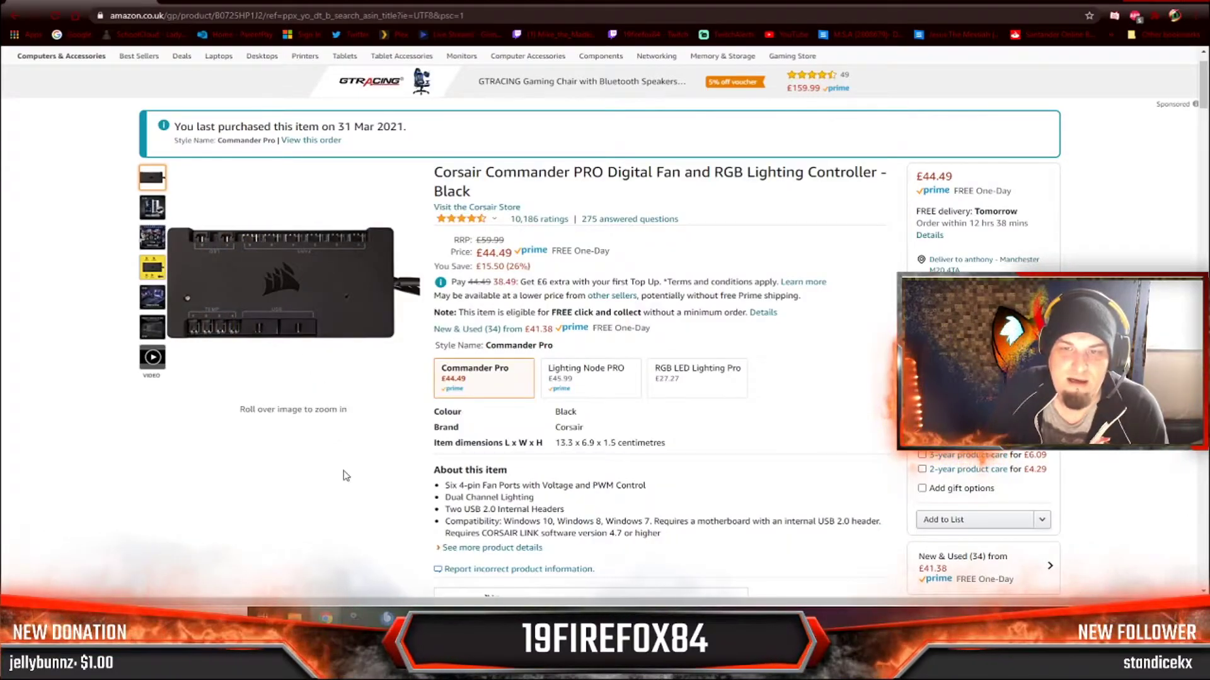
Step: Return to the NZXT hub tab with Ctrl+Tab and switch to Corsair iCUE with Alt+Tab
{"action": "key", "text": "ctrl+Tab"}
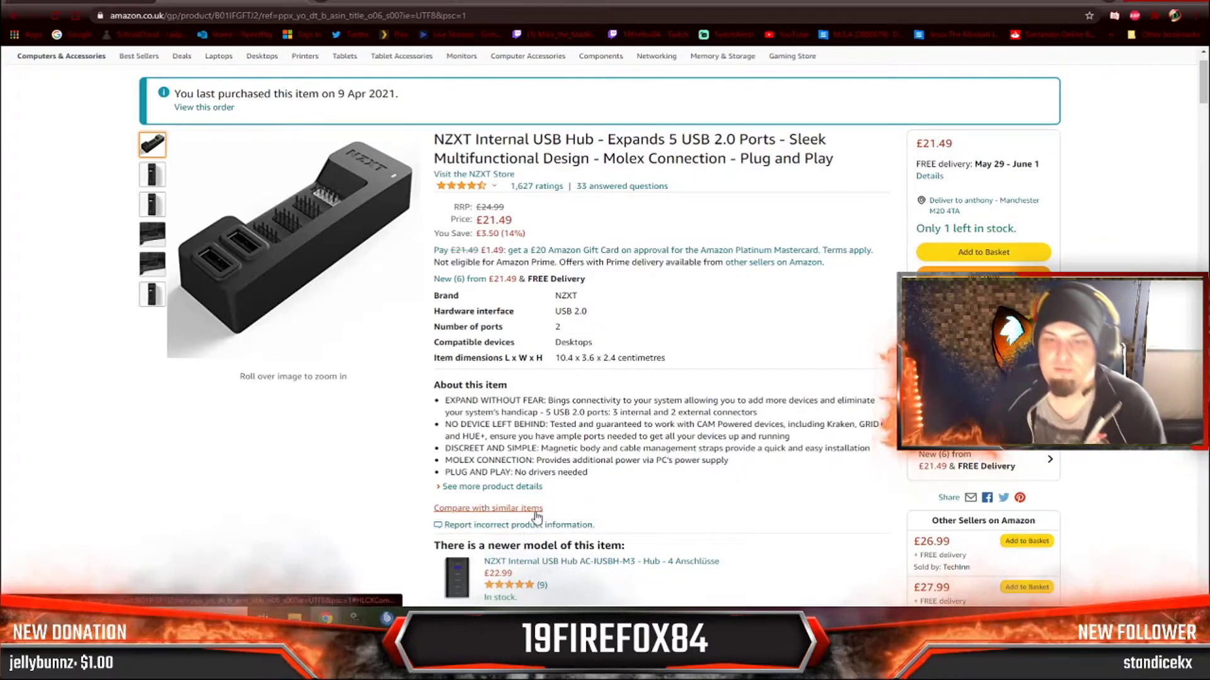
{"action": "key", "text": "alt+Tab"}
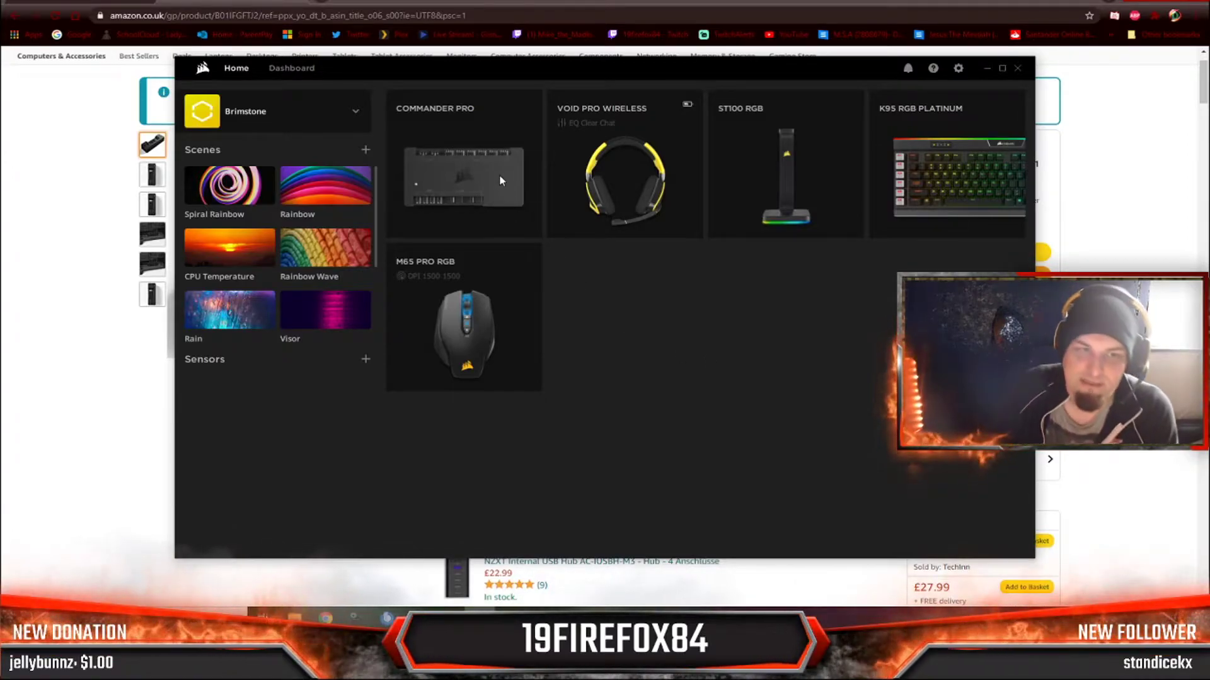
Step: Check the Commander Pro device settings, then open iCUE Settings on the Updates page (iCUE v.4.11.274)
{"action": "mouse_move", "coordinate": [498, 177]}
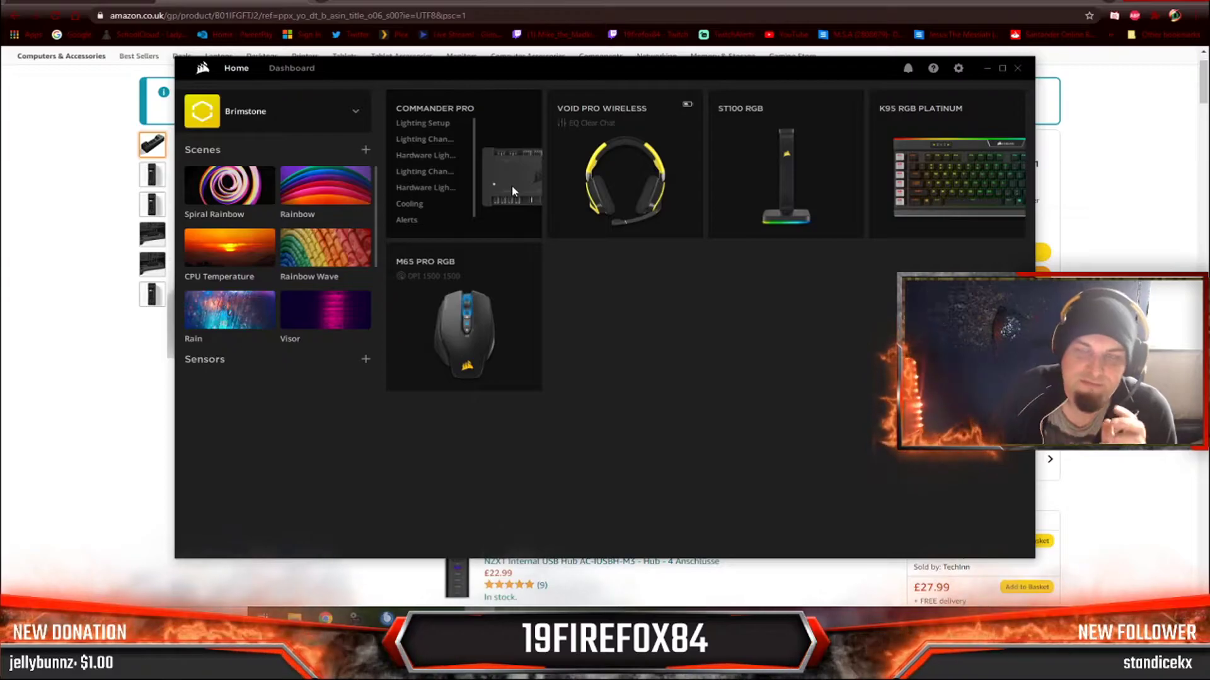
{"action": "left_click", "coordinate": [512, 186]}
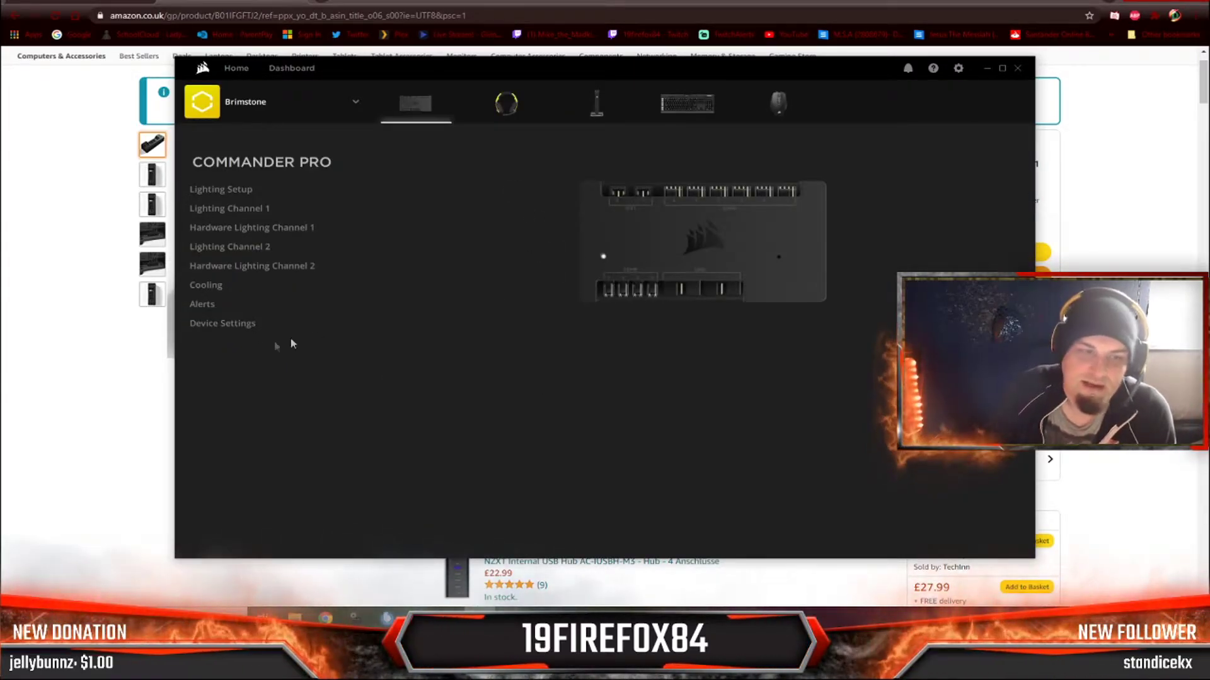
{"action": "left_click", "coordinate": [245, 326]}
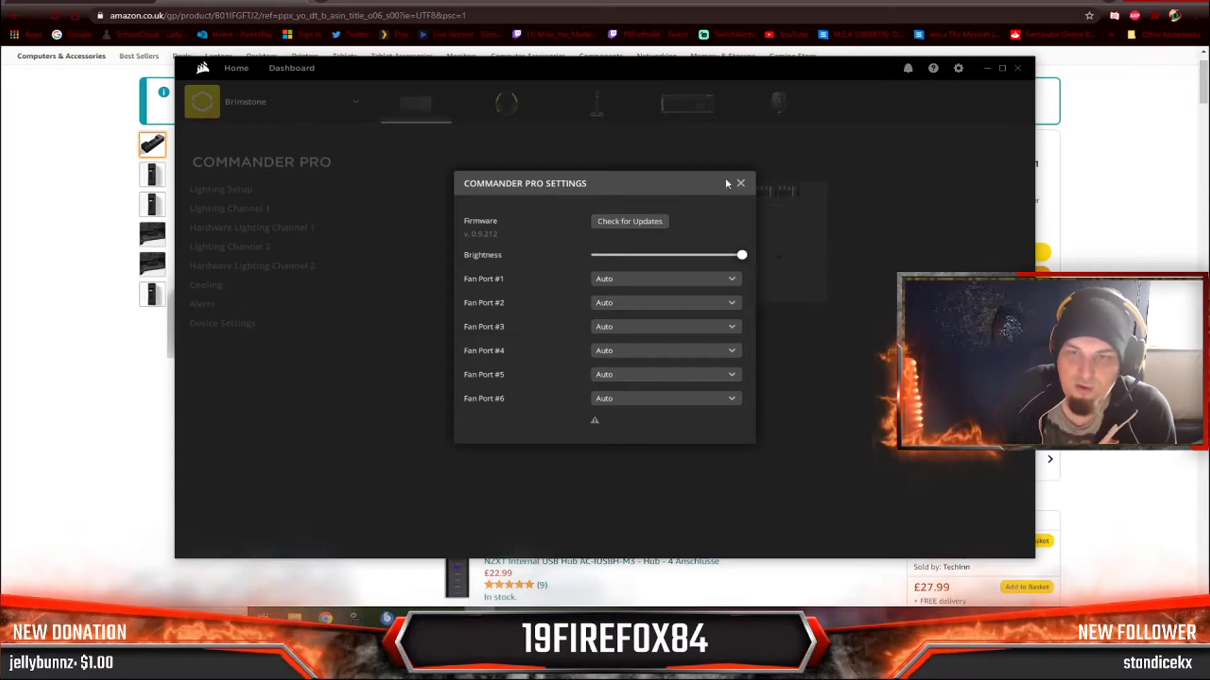
{"action": "left_click", "coordinate": [740, 184]}
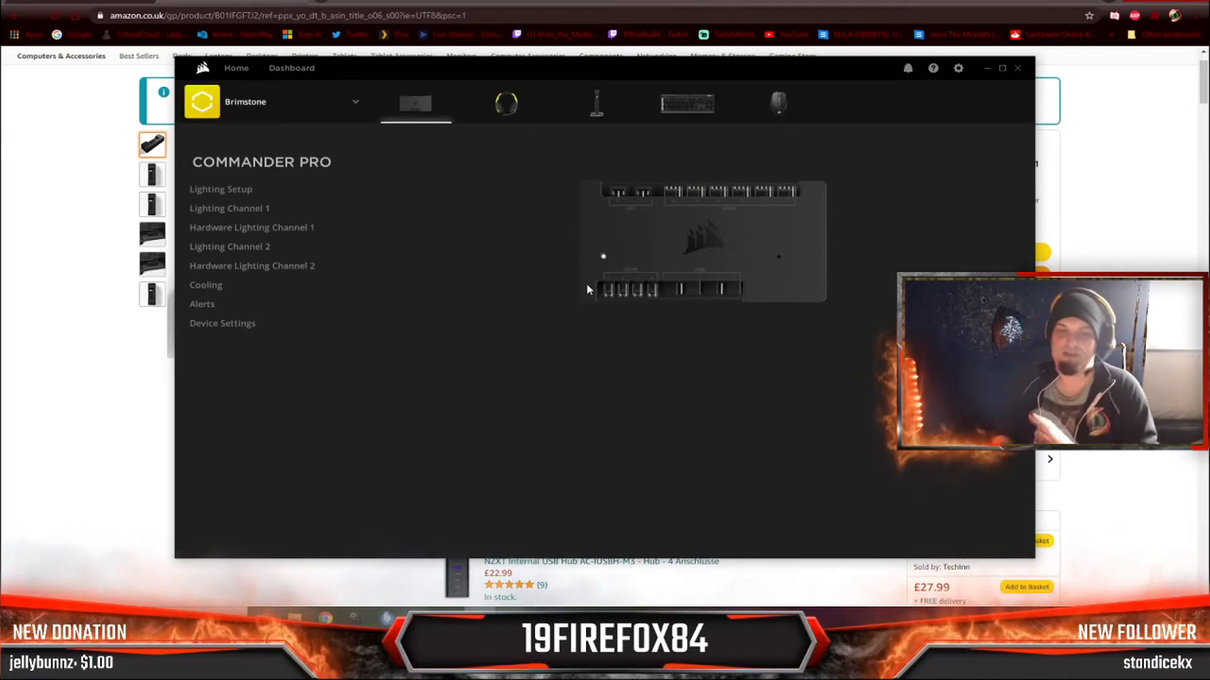
{"action": "left_click", "coordinate": [958, 70]}
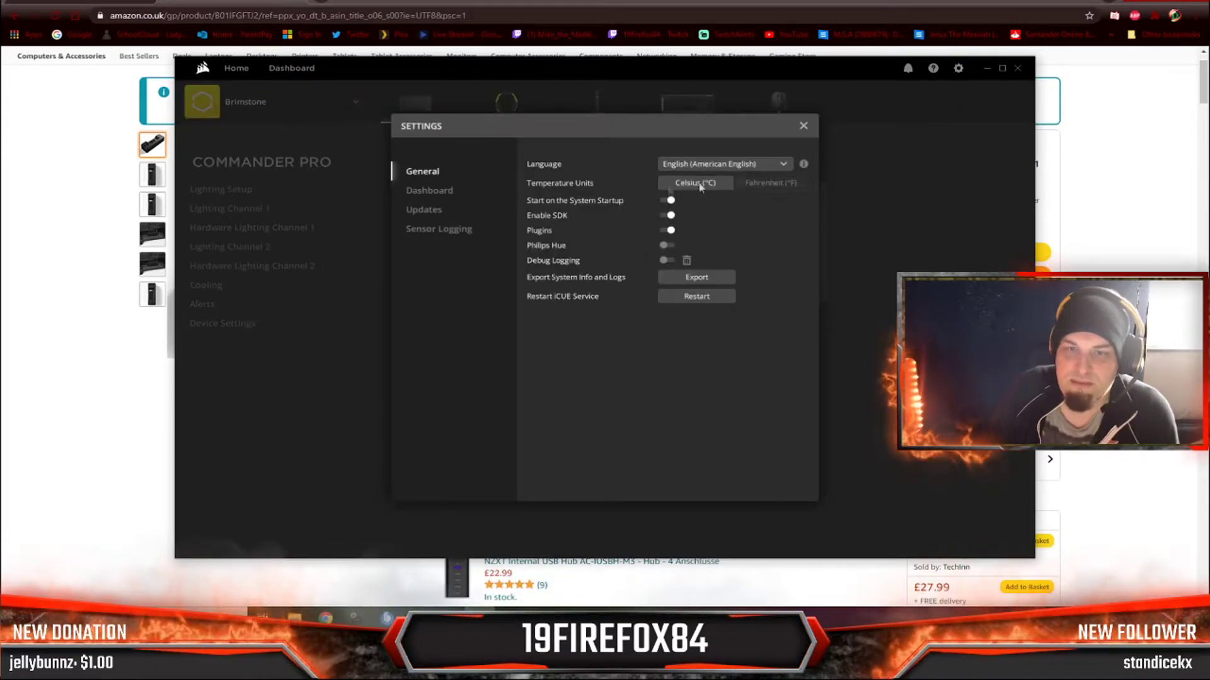
{"action": "left_click", "coordinate": [428, 211]}
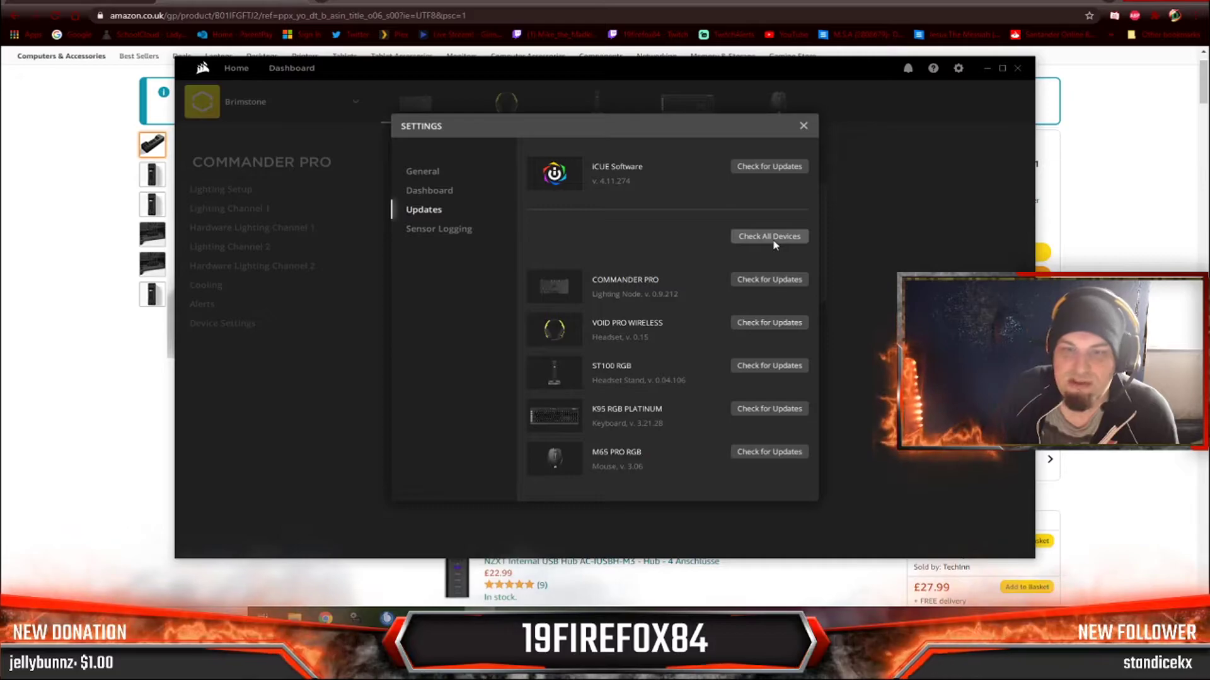